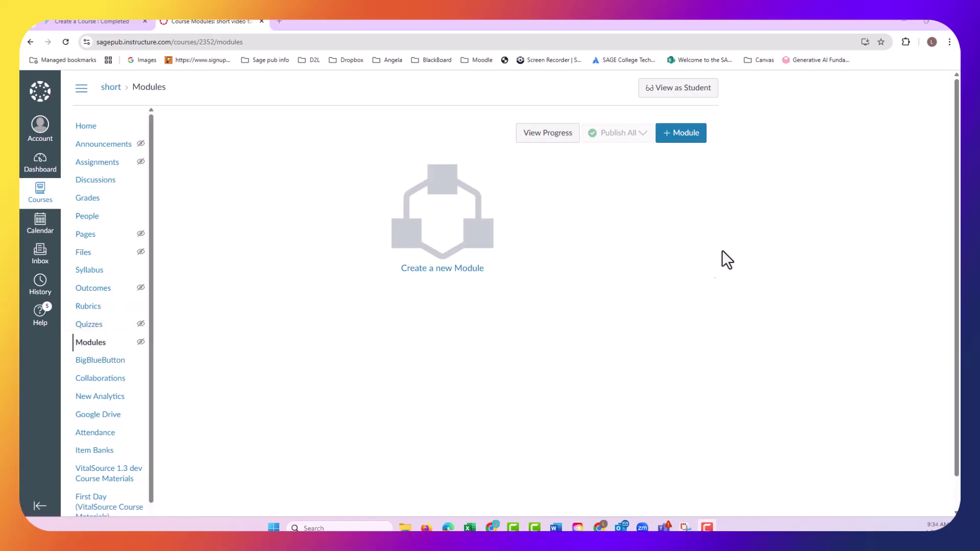
Step: Create a new module named "Week 1 chapter 1" in the course
{"action": "left_click", "coordinate": [683, 135]}
{"action": "left_click", "coordinate": [748, 146]}
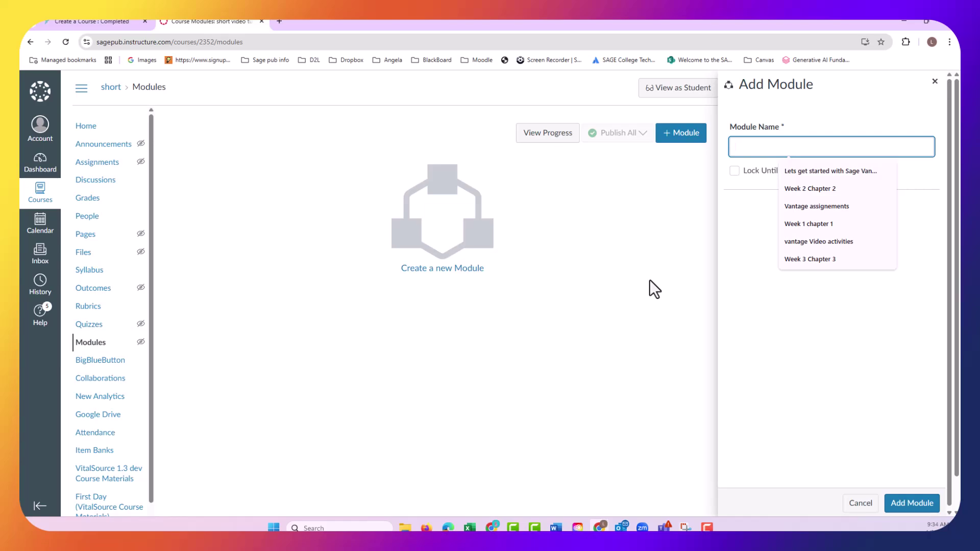
{"action": "left_click", "coordinate": [828, 224]}
{"action": "left_click", "coordinate": [913, 505]}
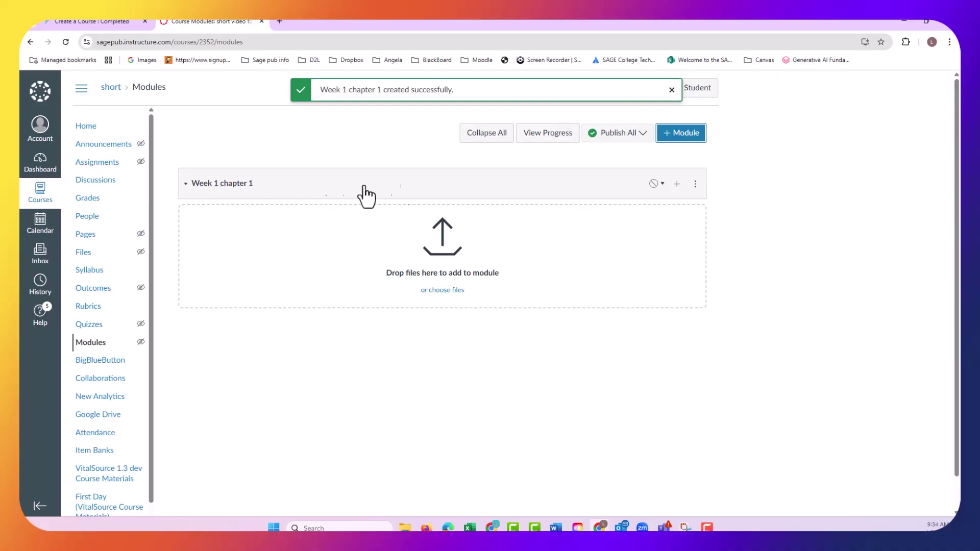
Step: Start adding an External Tool item to the Week 1 chapter 1 module, using SAGE Vantage 1.3 Prod
{"action": "left_click", "coordinate": [678, 184]}
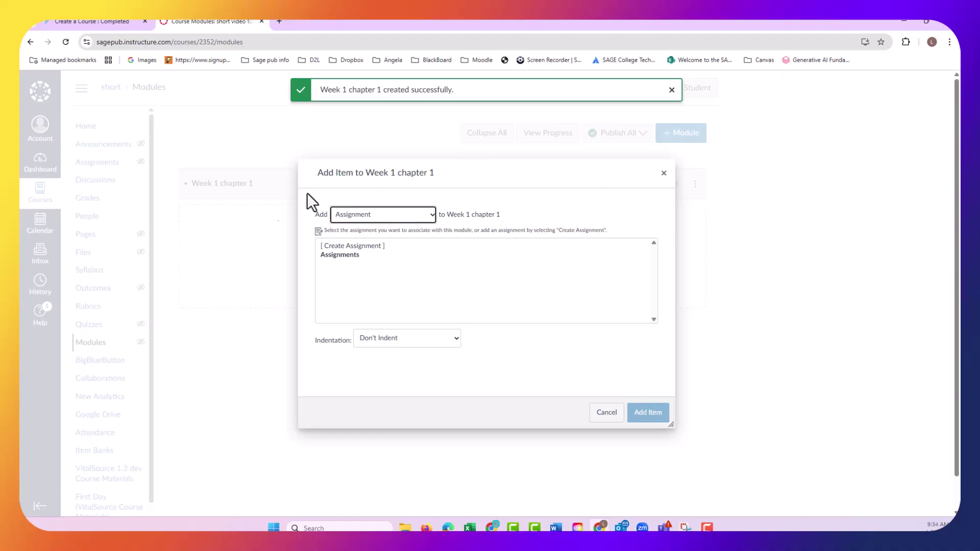
{"action": "left_click", "coordinate": [431, 214]}
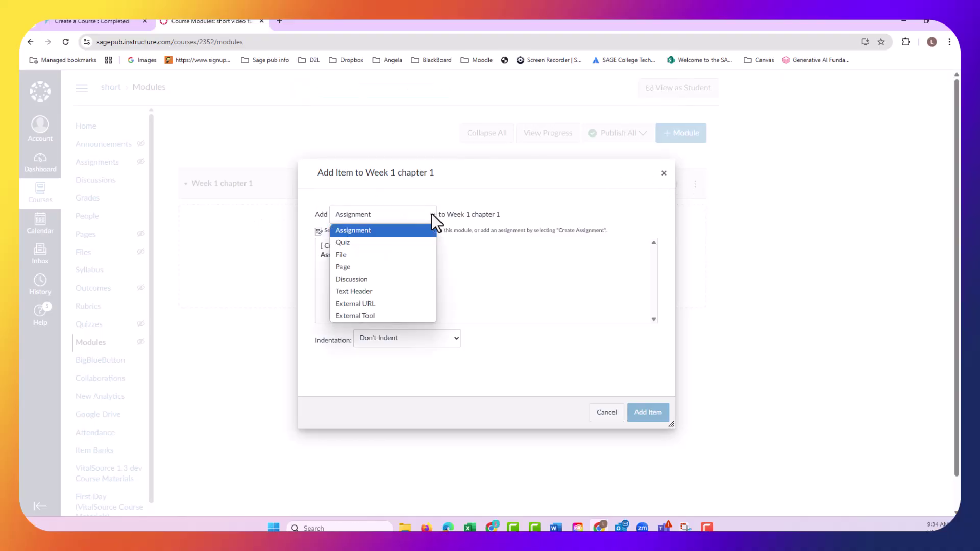
{"action": "left_click", "coordinate": [399, 313]}
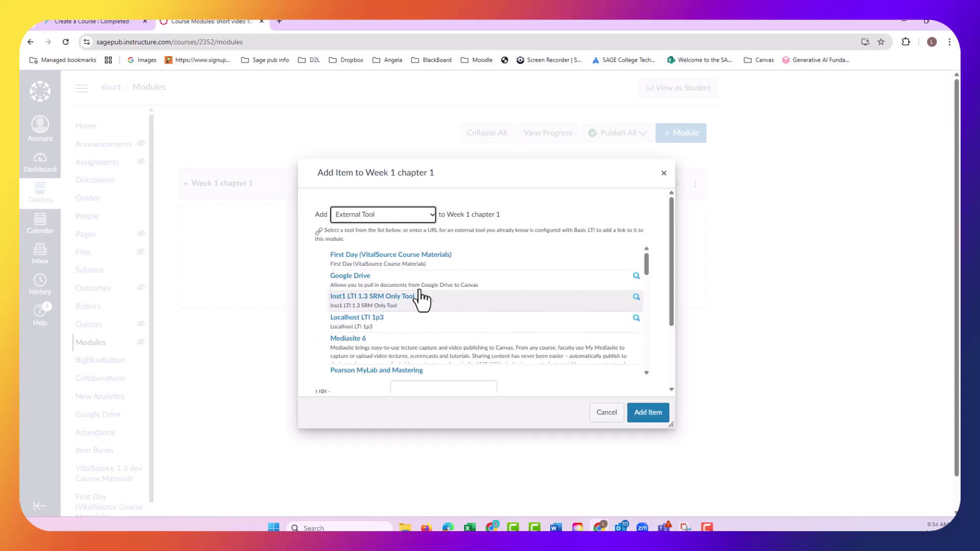
{"action": "scroll", "coordinate": [392, 268], "scroll_direction": "down", "scroll_amount": 6}
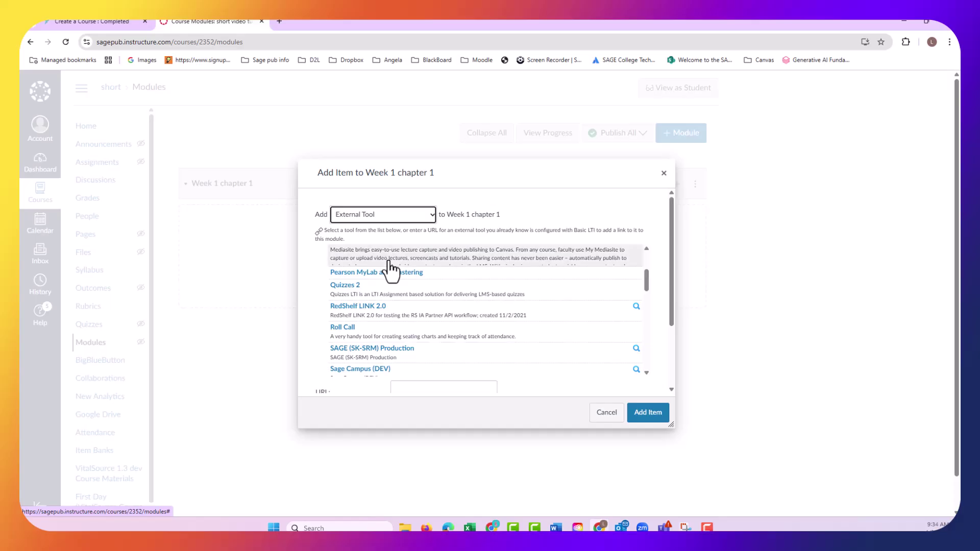
{"action": "scroll", "coordinate": [392, 273], "scroll_direction": "down", "scroll_amount": 1}
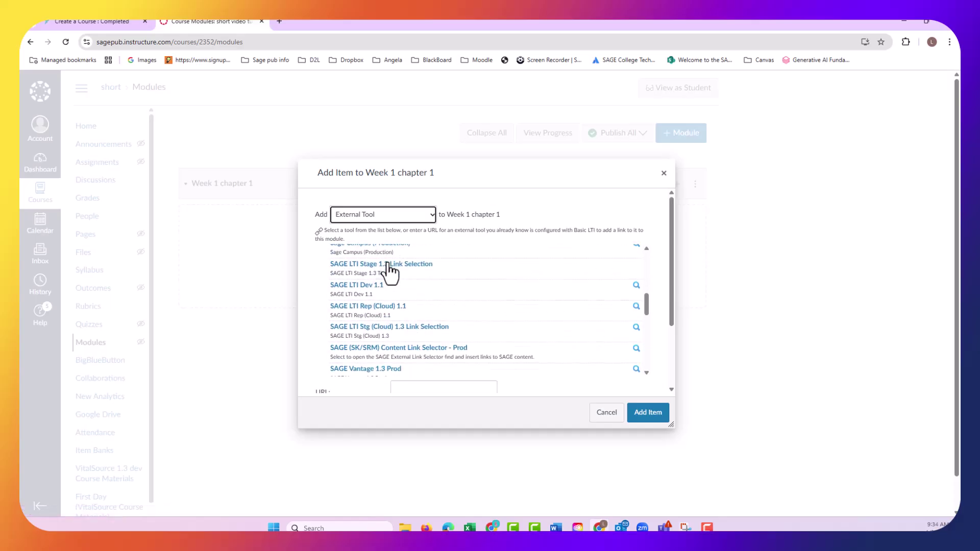
{"action": "scroll", "coordinate": [389, 273], "scroll_direction": "down", "scroll_amount": 1}
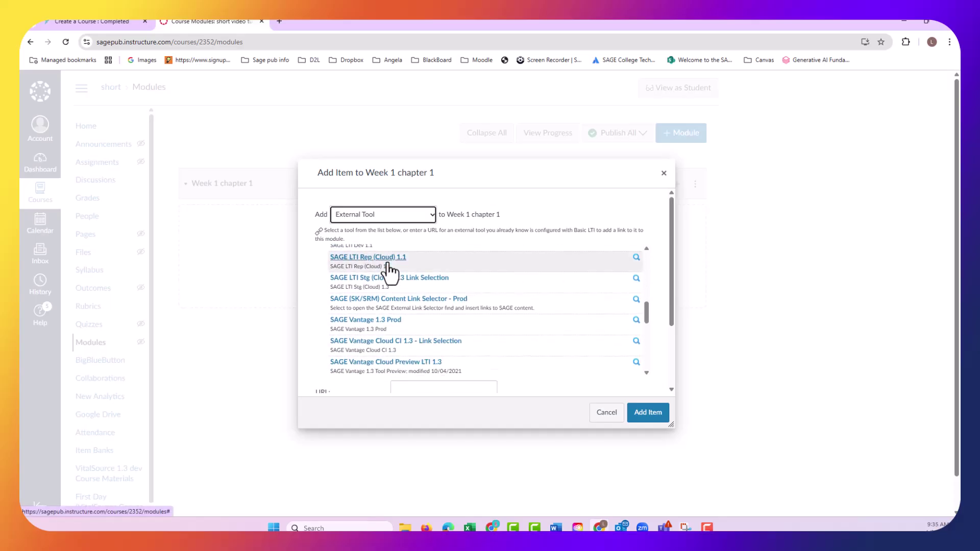
{"action": "left_click", "coordinate": [370, 321]}
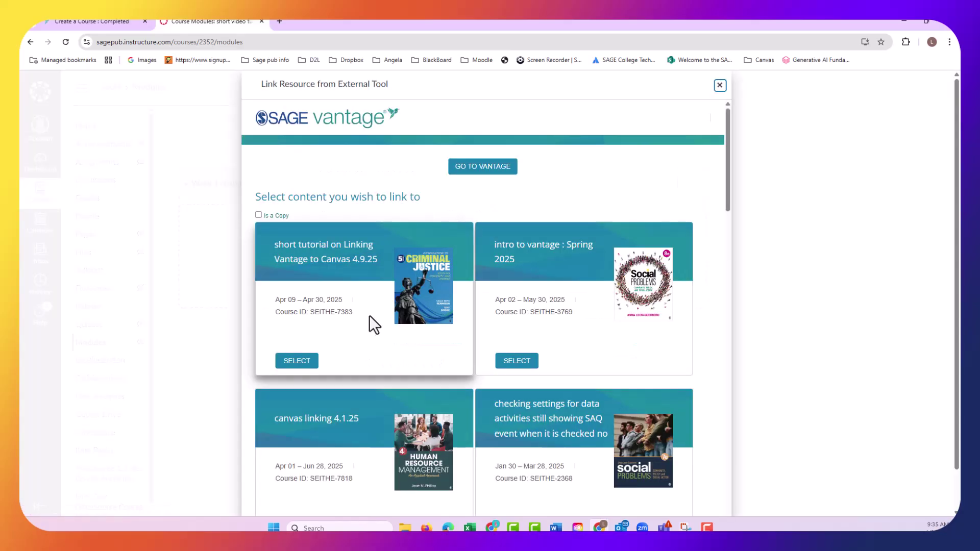
Step: Select the "short tutorial on Linking Vantage to Canvas 4.9.25" course and filter its content to Chapter 1: An Introduction To Crime and the Criminal Justice System
{"action": "left_click", "coordinate": [298, 361]}
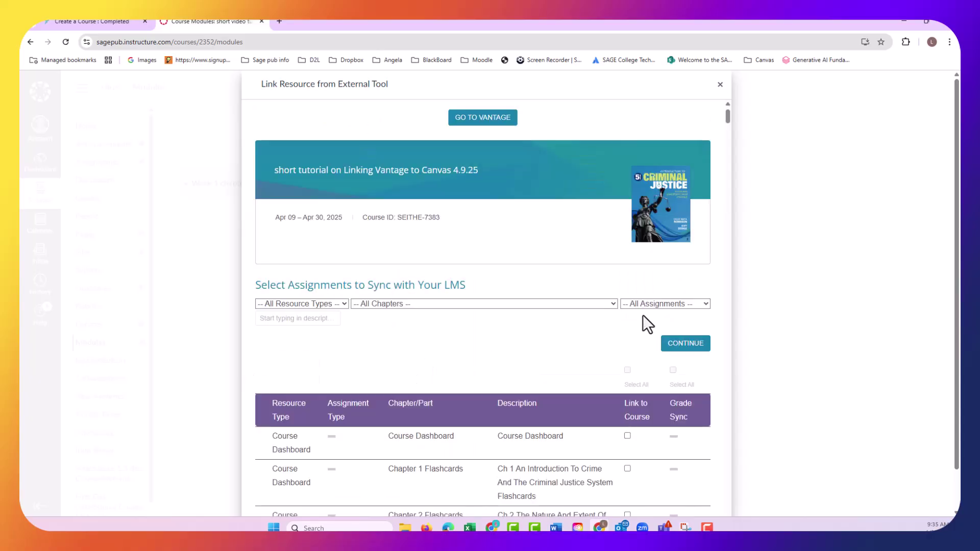
{"action": "left_click", "coordinate": [610, 303]}
{"action": "left_click", "coordinate": [476, 324]}
{"action": "scroll", "coordinate": [475, 330], "scroll_direction": "down", "scroll_amount": 1}
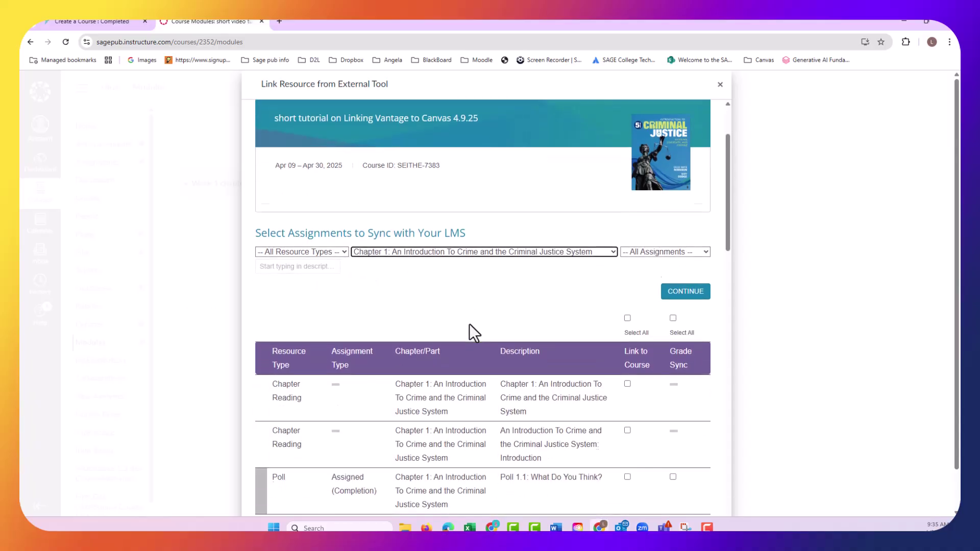
{"action": "scroll", "coordinate": [469, 323], "scroll_direction": "down", "scroll_amount": 2}
{"action": "scroll", "coordinate": [539, 357], "scroll_direction": "down", "scroll_amount": 4}
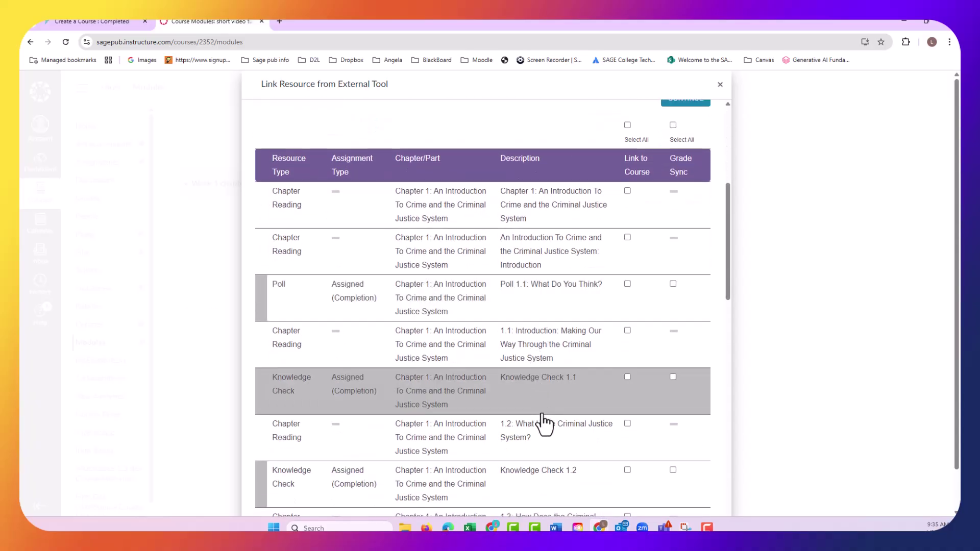
{"action": "scroll", "coordinate": [541, 428], "scroll_direction": "down", "scroll_amount": 4}
{"action": "scroll", "coordinate": [542, 426], "scroll_direction": "up", "scroll_amount": 4}
{"action": "scroll", "coordinate": [543, 426], "scroll_direction": "up", "scroll_amount": 5}
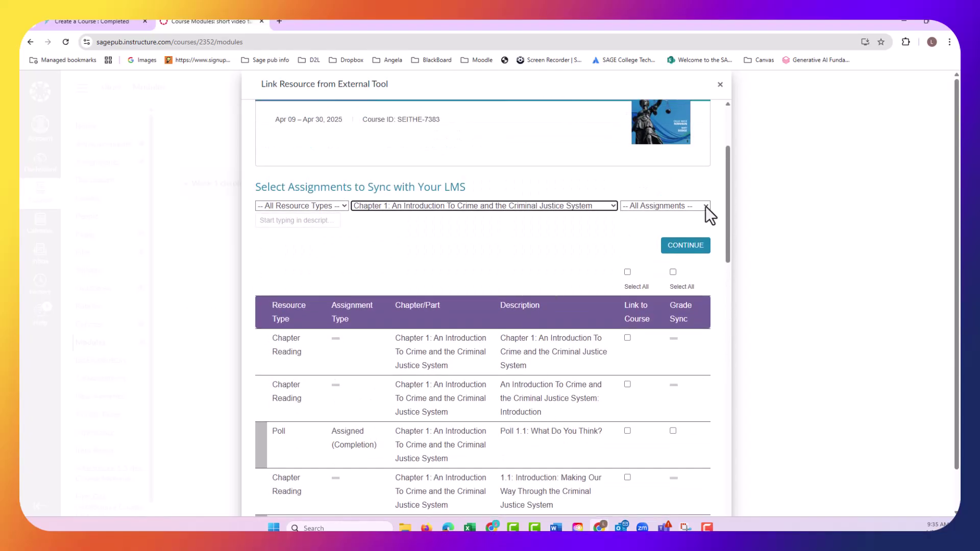
Step: Look over the assignment filter options and mark the "An Introduction To Crime and the Criminal Justice System: Introduction" reading for linking to the course
{"action": "left_click", "coordinate": [706, 206]}
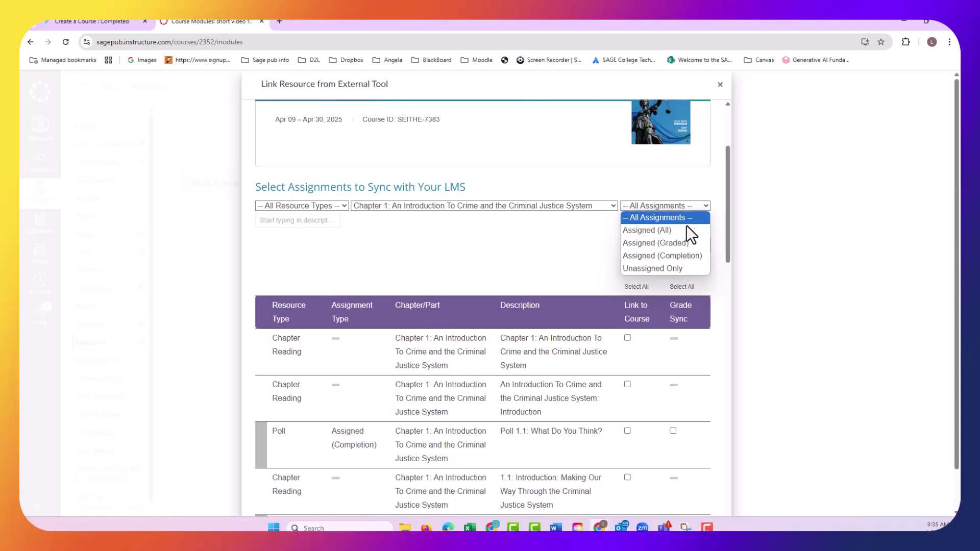
{"action": "left_click", "coordinate": [507, 244]}
{"action": "scroll", "coordinate": [507, 245], "scroll_direction": "down", "scroll_amount": 3}
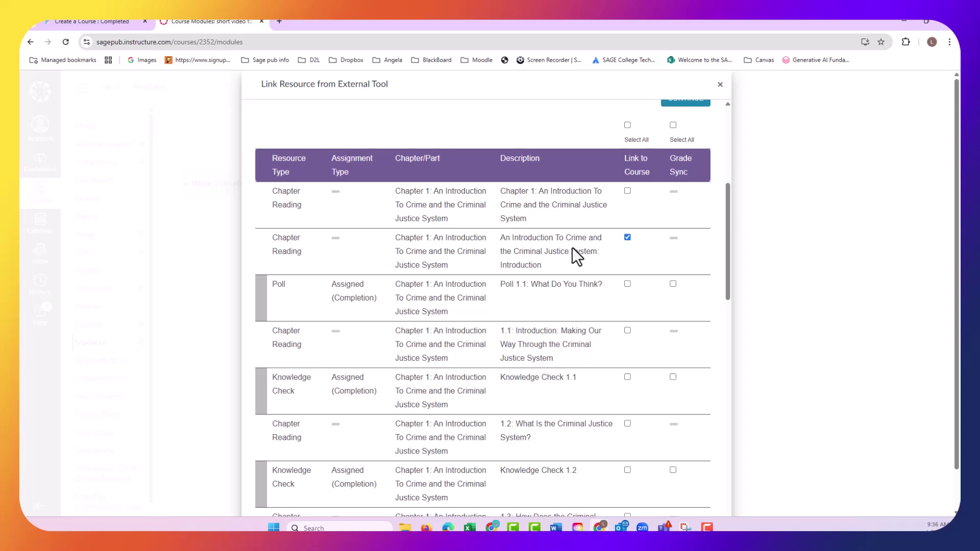
{"action": "double_click", "coordinate": [548, 267]}
Step: View the question and attempt details of Poll 1.1 and Knowledge Check 1.1
{"action": "scroll", "coordinate": [556, 259], "scroll_direction": "down", "scroll_amount": 2}
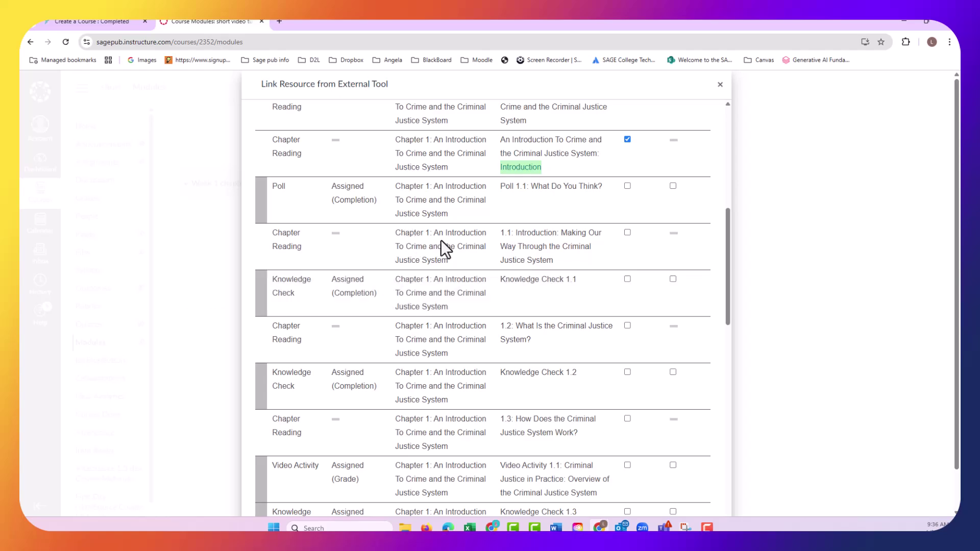
{"action": "left_click", "coordinate": [514, 213]}
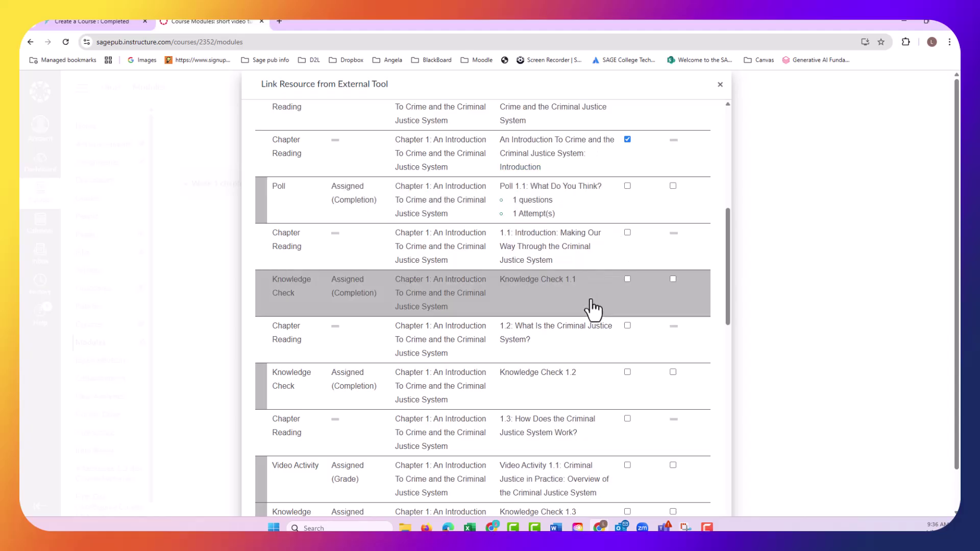
{"action": "left_click", "coordinate": [520, 301]}
Step: Mark Video Activity 1.1: Criminal Justice in Practice for linking to the course with grade sync
{"action": "scroll", "coordinate": [538, 296], "scroll_direction": "down", "scroll_amount": 2}
{"action": "scroll", "coordinate": [533, 300], "scroll_direction": "down", "scroll_amount": 1}
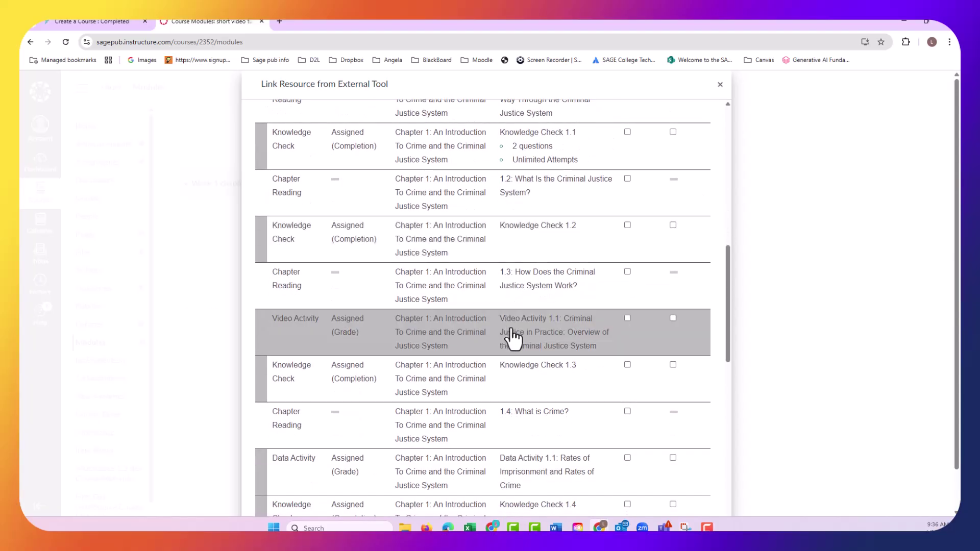
{"action": "left_click", "coordinate": [627, 317]}
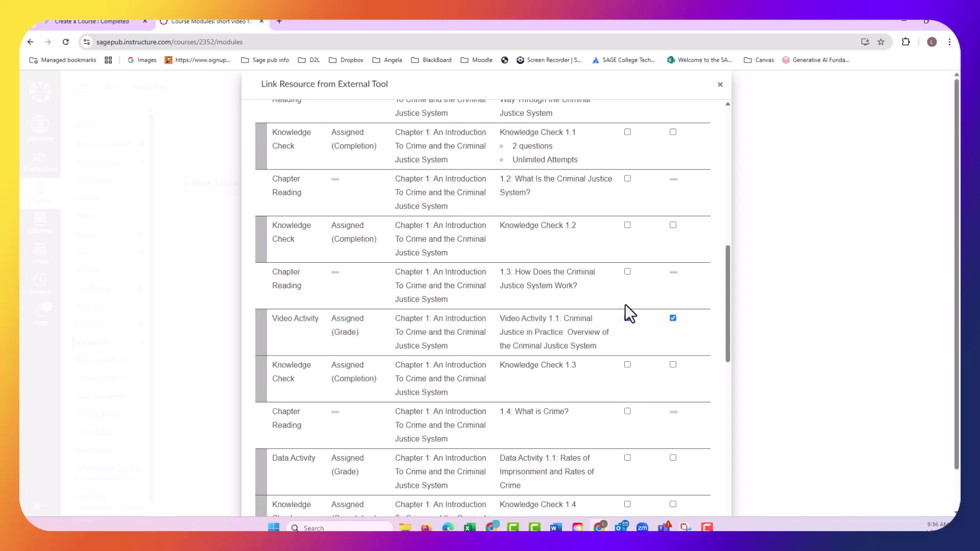
{"action": "scroll", "coordinate": [639, 322], "scroll_direction": "up", "scroll_amount": 5}
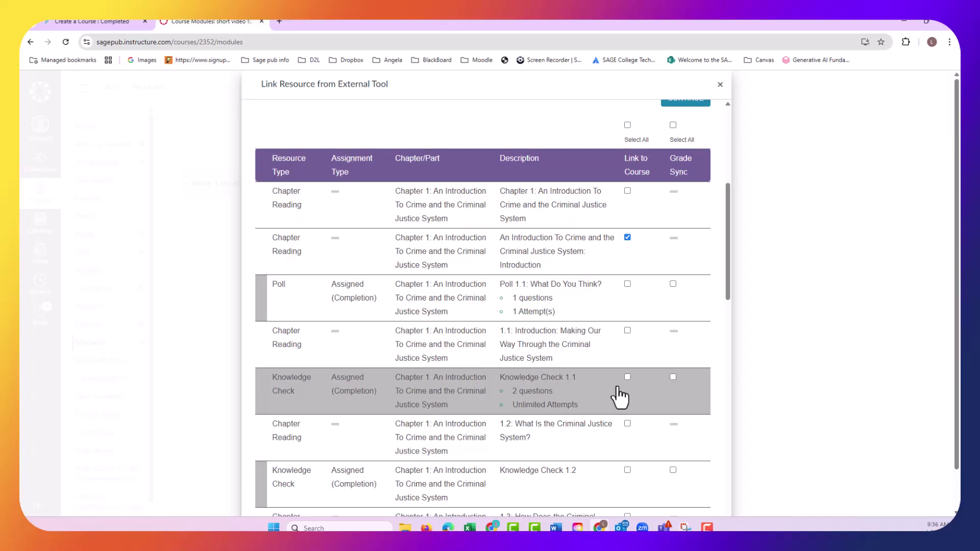
{"action": "scroll", "coordinate": [619, 394], "scroll_direction": "down", "scroll_amount": 2}
{"action": "scroll", "coordinate": [619, 394], "scroll_direction": "up", "scroll_amount": 2}
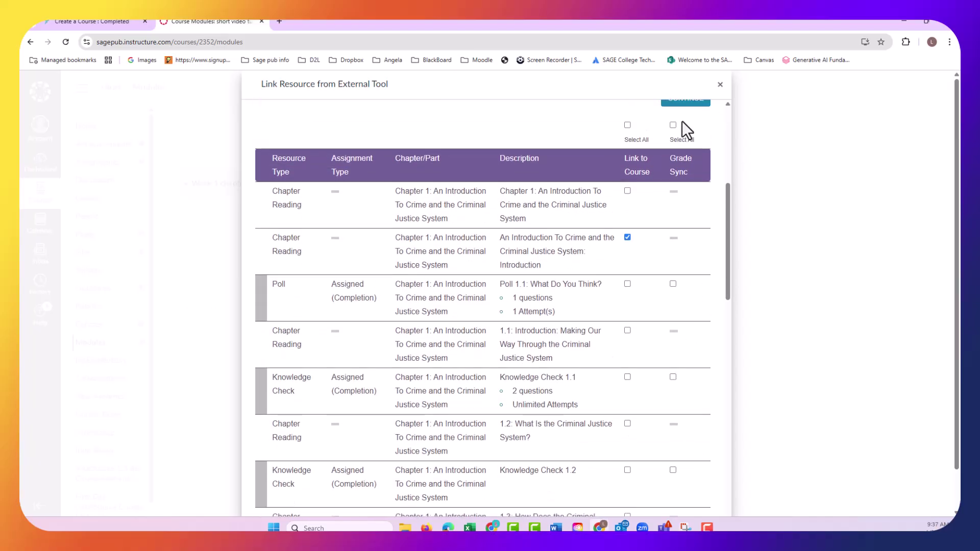
{"action": "scroll", "coordinate": [667, 198], "scroll_direction": "down", "scroll_amount": 6}
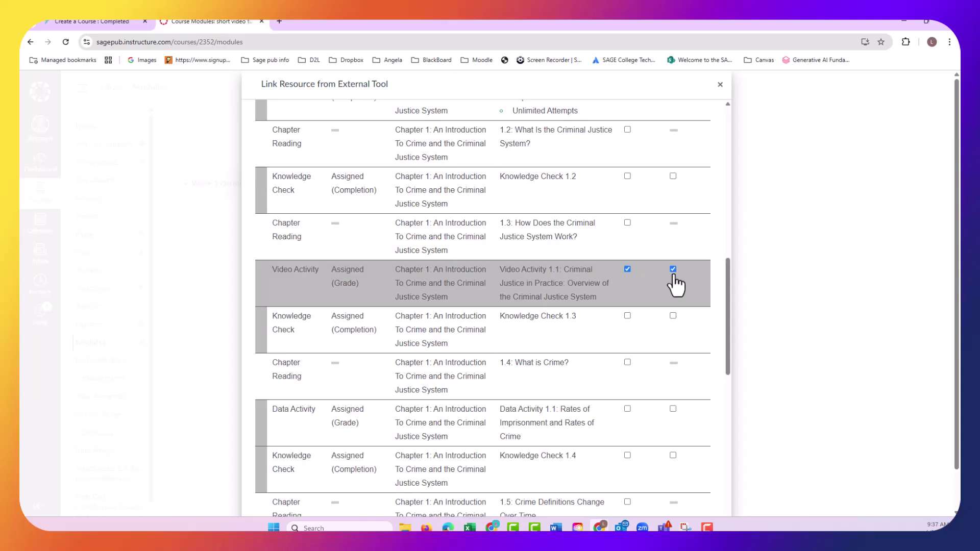
Step: Mark Data Activity 1.1, Video Activity 1.3 and the Chapter 1 Quiz for course linking with grade sync, and review the ticked selections
{"action": "scroll", "coordinate": [576, 286], "scroll_direction": "down", "scroll_amount": 2}
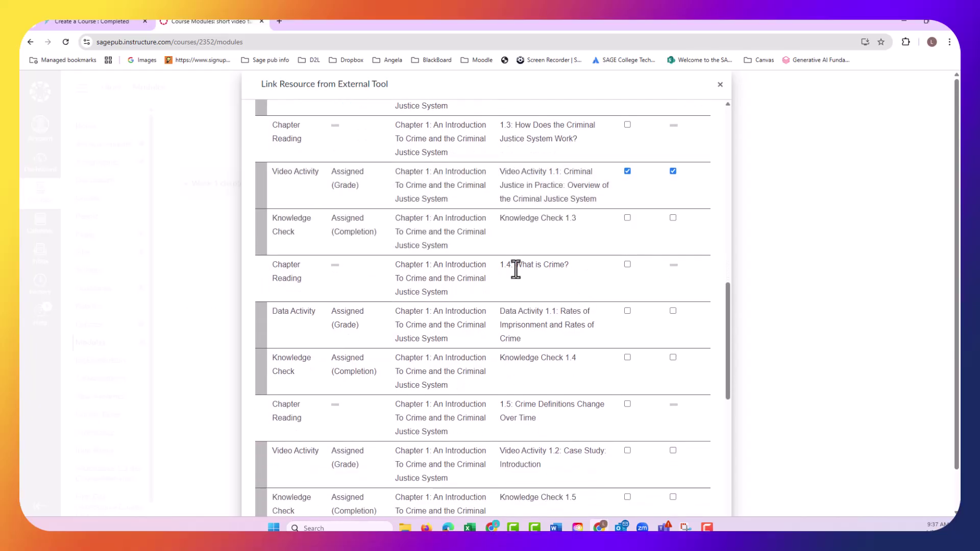
{"action": "left_click", "coordinate": [627, 311]}
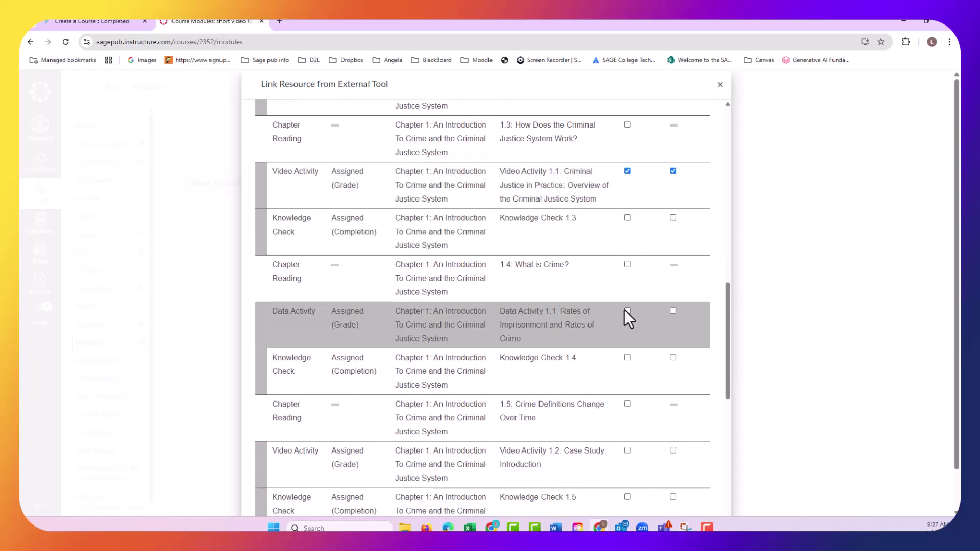
{"action": "scroll", "coordinate": [531, 313], "scroll_direction": "down", "scroll_amount": 6}
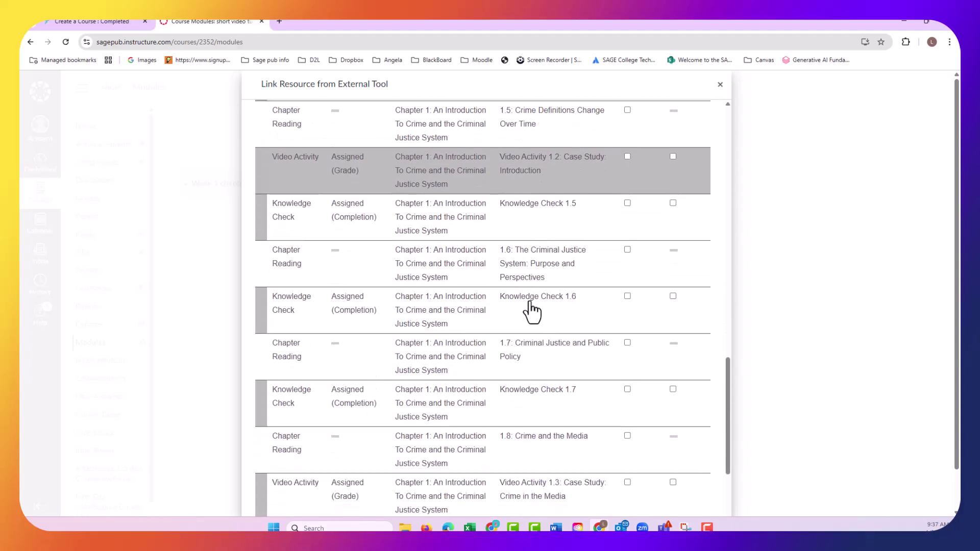
{"action": "scroll", "coordinate": [531, 313], "scroll_direction": "down", "scroll_amount": 7}
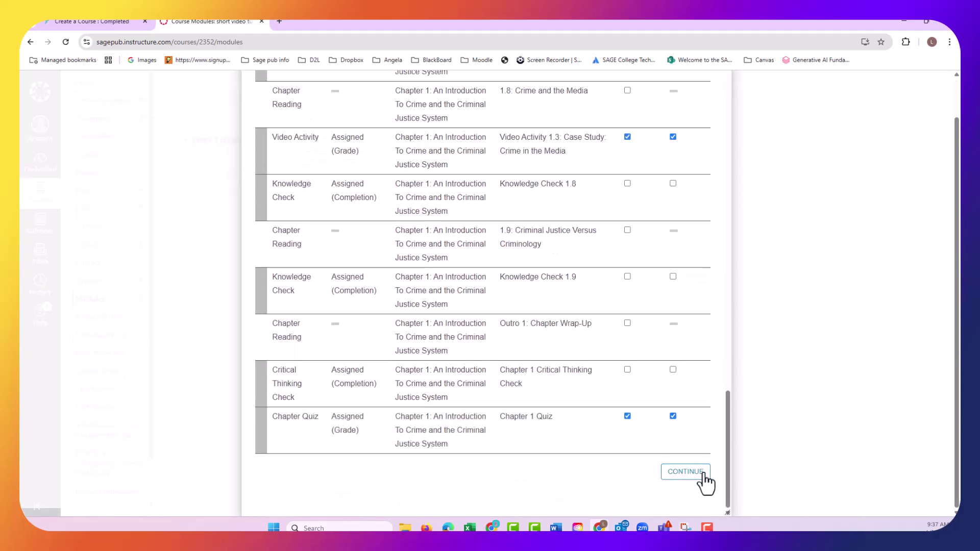
{"action": "scroll", "coordinate": [682, 451], "scroll_direction": "up", "scroll_amount": 10}
{"action": "scroll", "coordinate": [654, 393], "scroll_direction": "up", "scroll_amount": 9}
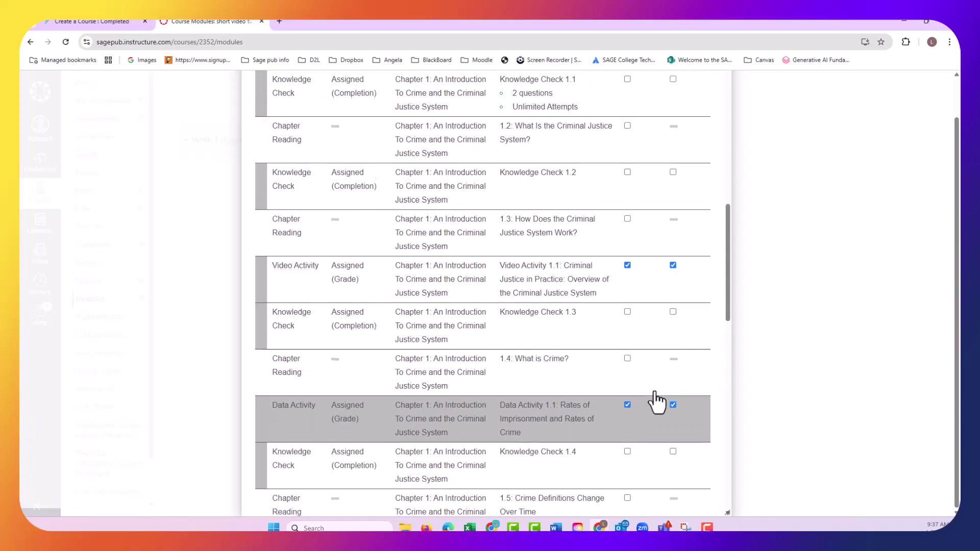
{"action": "scroll", "coordinate": [536, 255], "scroll_direction": "down", "scroll_amount": 14}
{"action": "scroll", "coordinate": [538, 263], "scroll_direction": "down", "scroll_amount": 5}
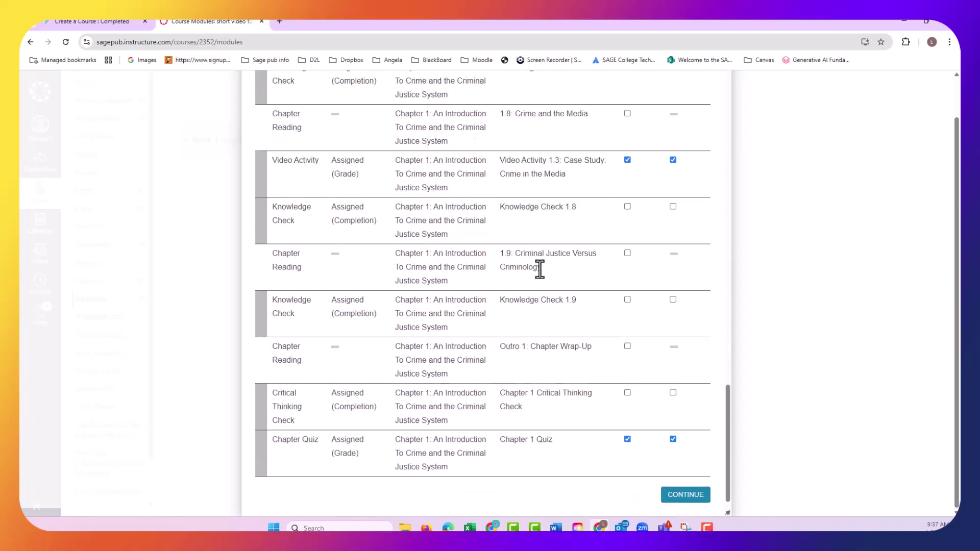
Step: Submit the selected Vantage items and confirm the LMS selections to add them to the module
{"action": "left_click", "coordinate": [686, 472]}
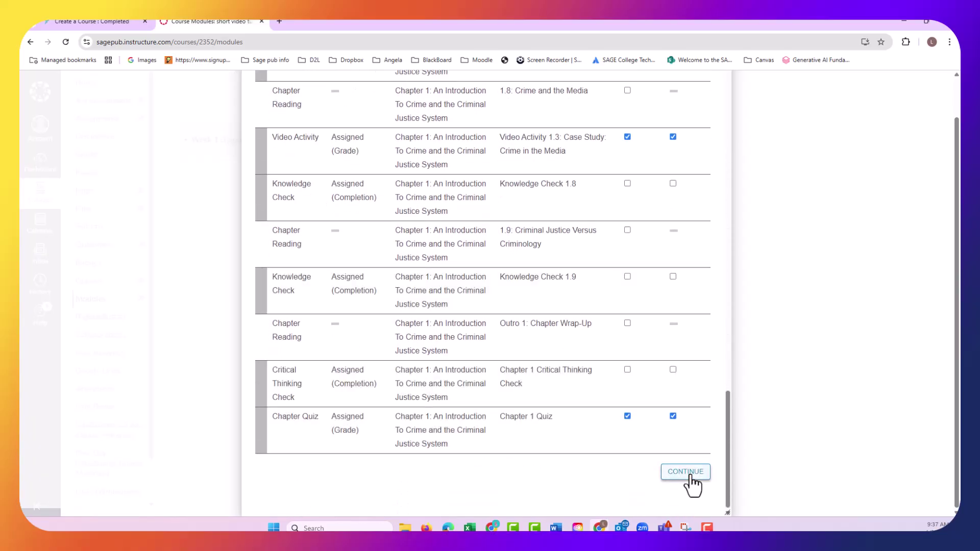
{"action": "scroll", "coordinate": [574, 358], "scroll_direction": "down", "scroll_amount": 2}
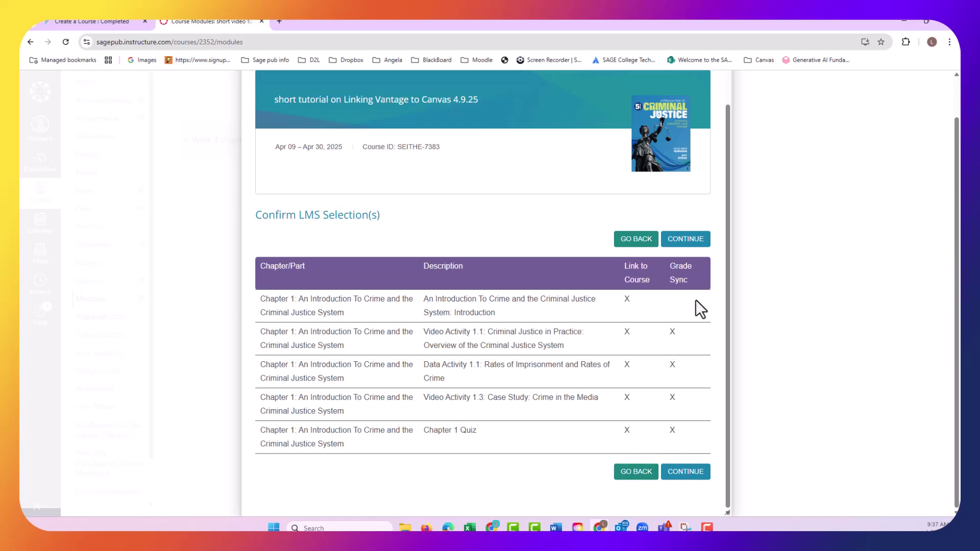
{"action": "left_click", "coordinate": [694, 240]}
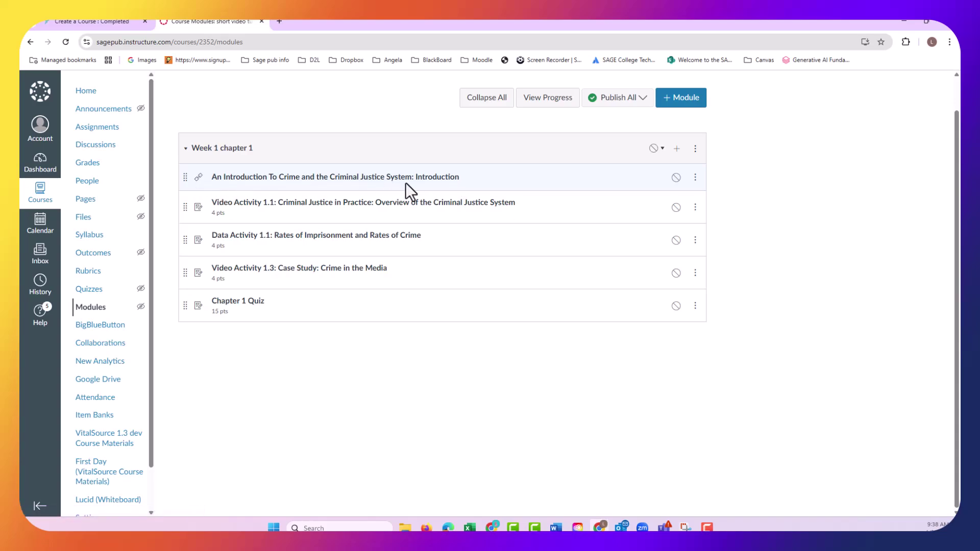
Step: Edit the Introduction reading item to load in a new tab and prefix its title with "CH1 reading link:"
{"action": "left_click", "coordinate": [695, 178]}
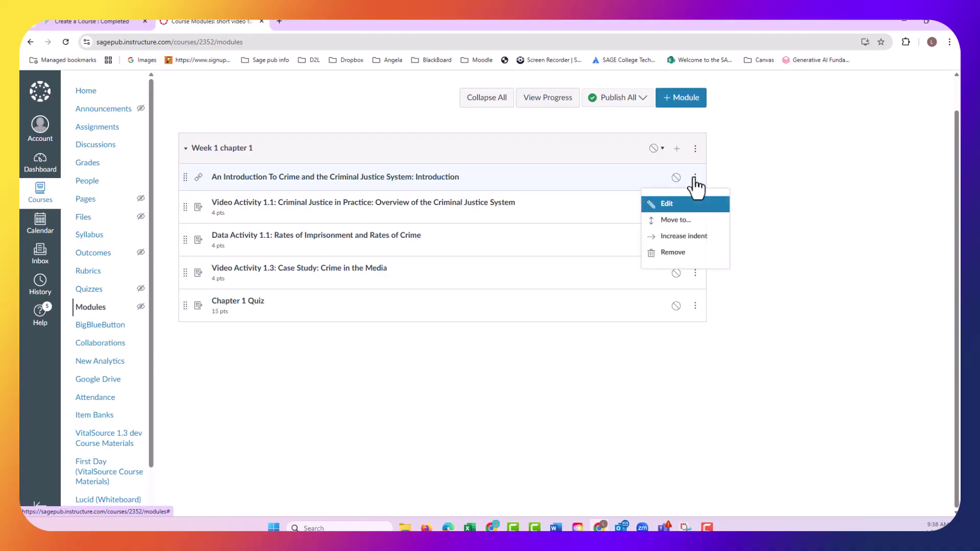
{"action": "left_click", "coordinate": [680, 205]}
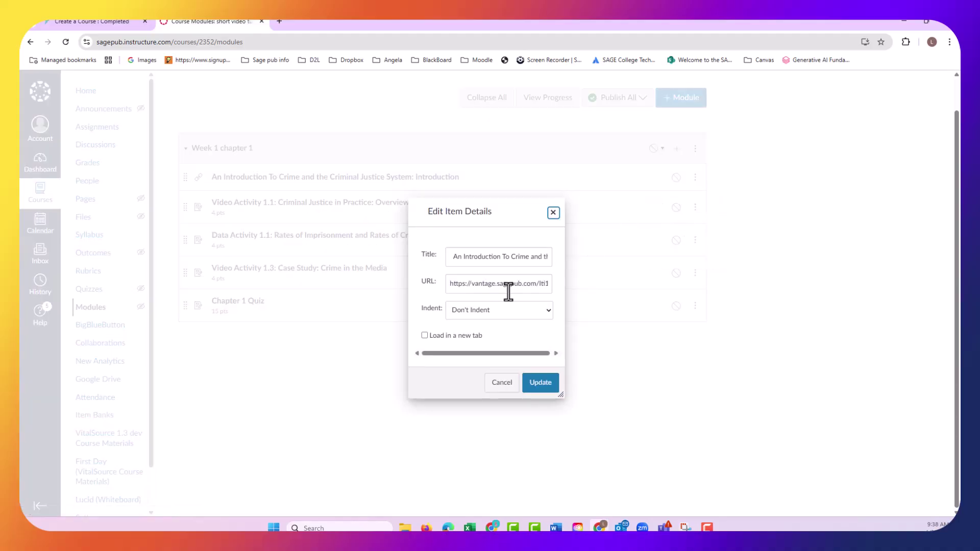
{"action": "left_click", "coordinate": [424, 336]}
{"action": "left_click", "coordinate": [452, 256]}
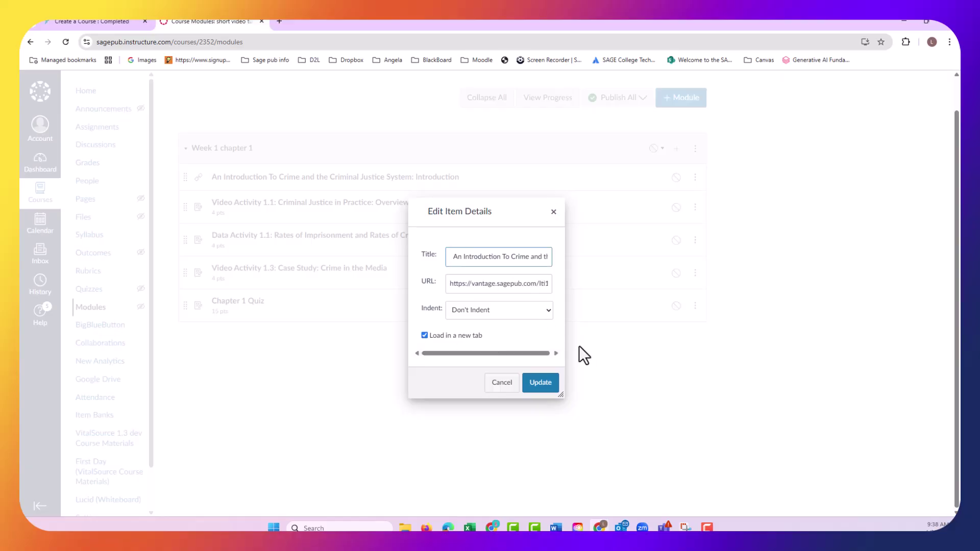
{"action": "type", "text": "CH1 reading link:  An Introductio"}
{"action": "left_click", "coordinate": [543, 384]}
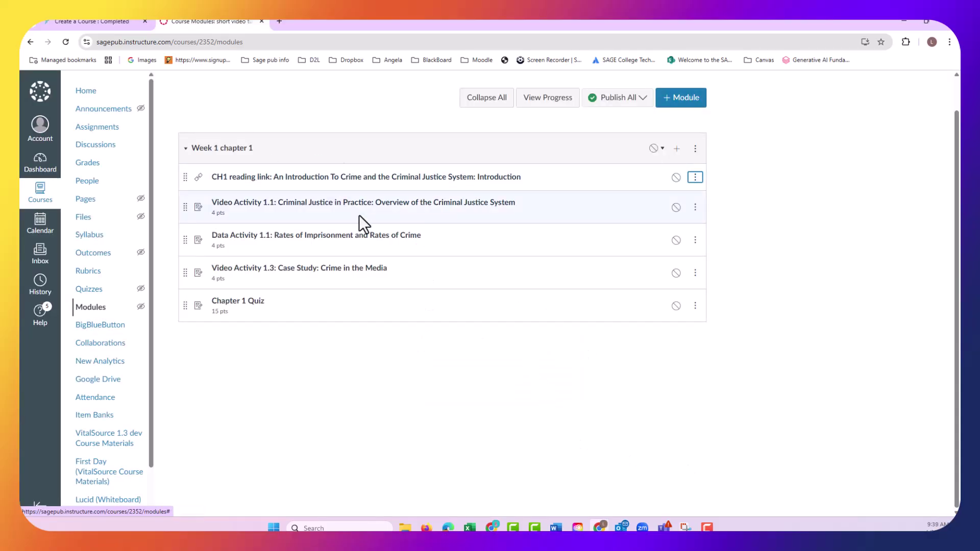
Step: Launch the CH1 reading link in a new window, look through the Introduction page in Sage Vantage, and return to the Canvas course
{"action": "left_click", "coordinate": [337, 177]}
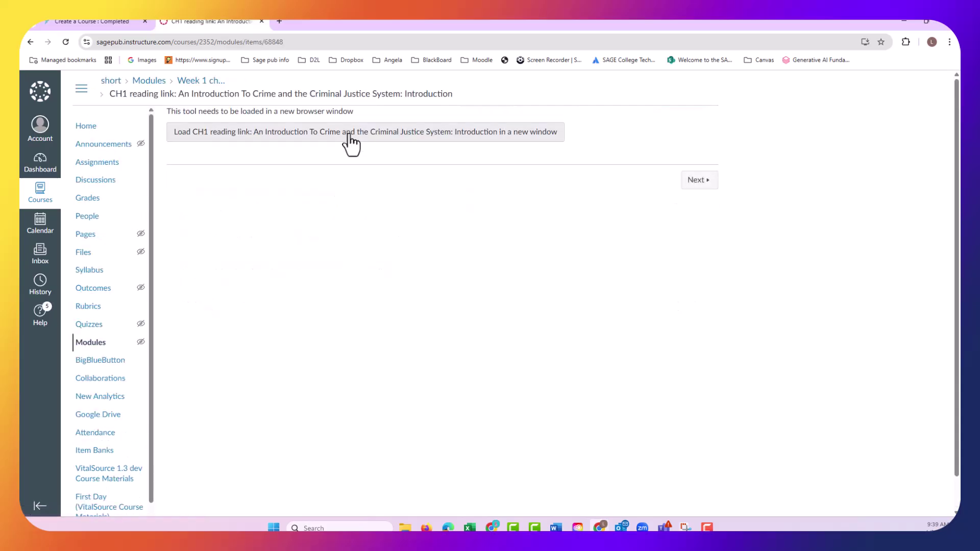
{"action": "left_click", "coordinate": [349, 134]}
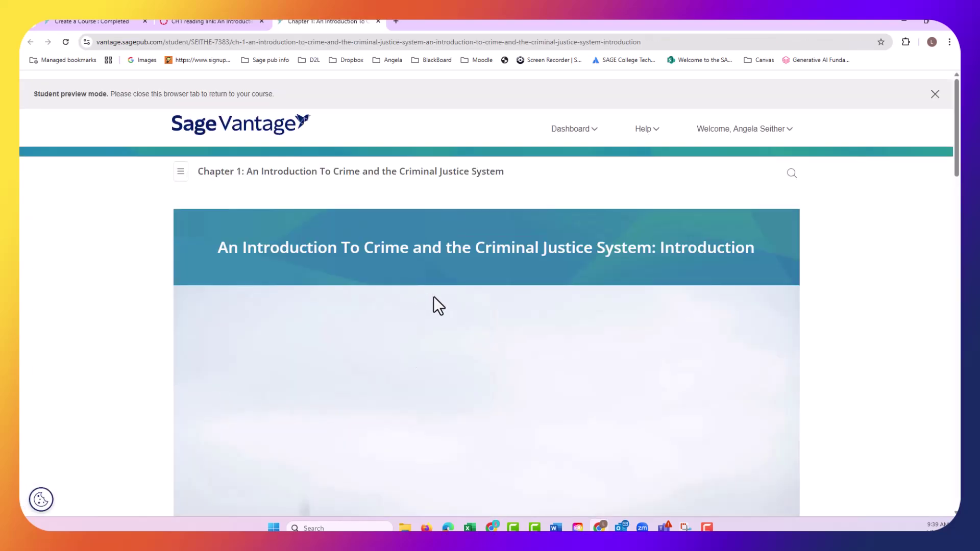
{"action": "scroll", "coordinate": [433, 295], "scroll_direction": "down", "scroll_amount": 8}
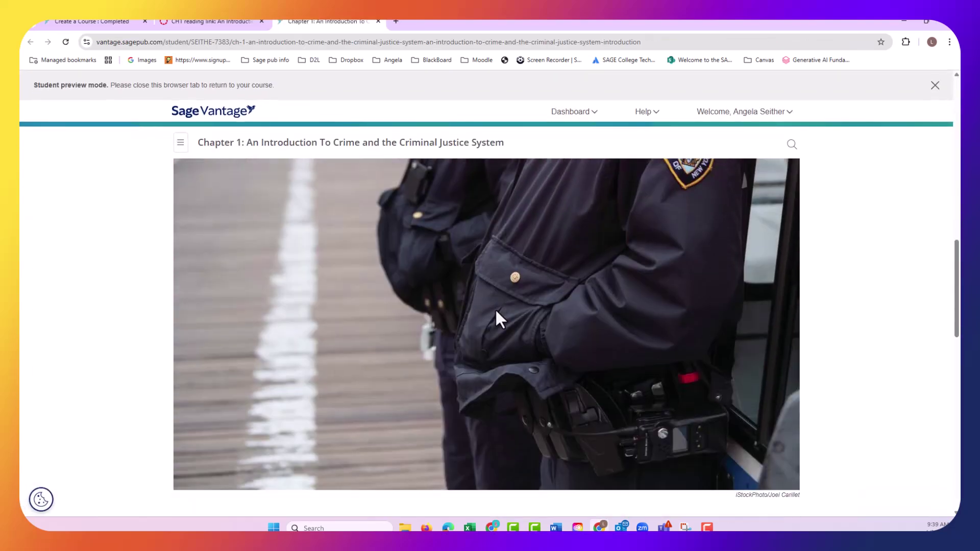
{"action": "scroll", "coordinate": [488, 312], "scroll_direction": "down", "scroll_amount": 8}
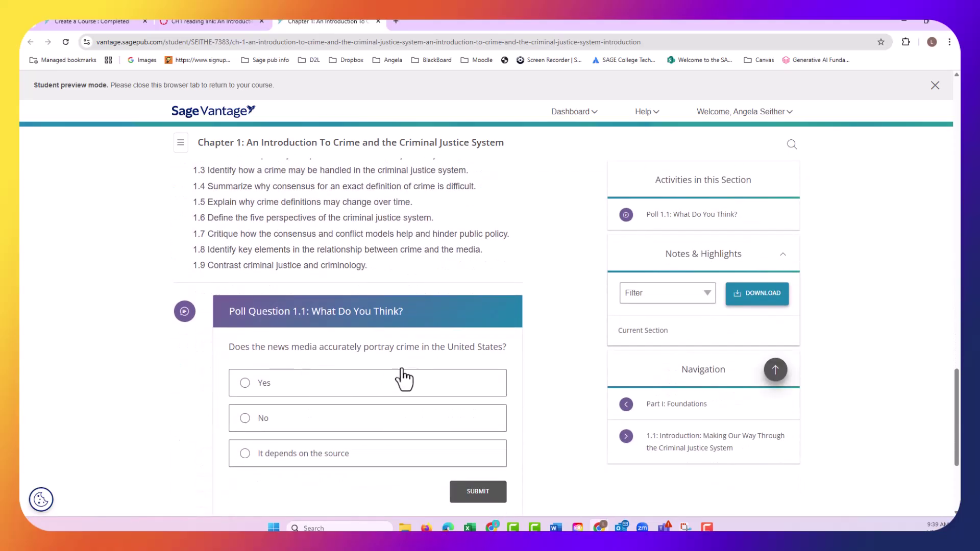
{"action": "left_click", "coordinate": [212, 21]}
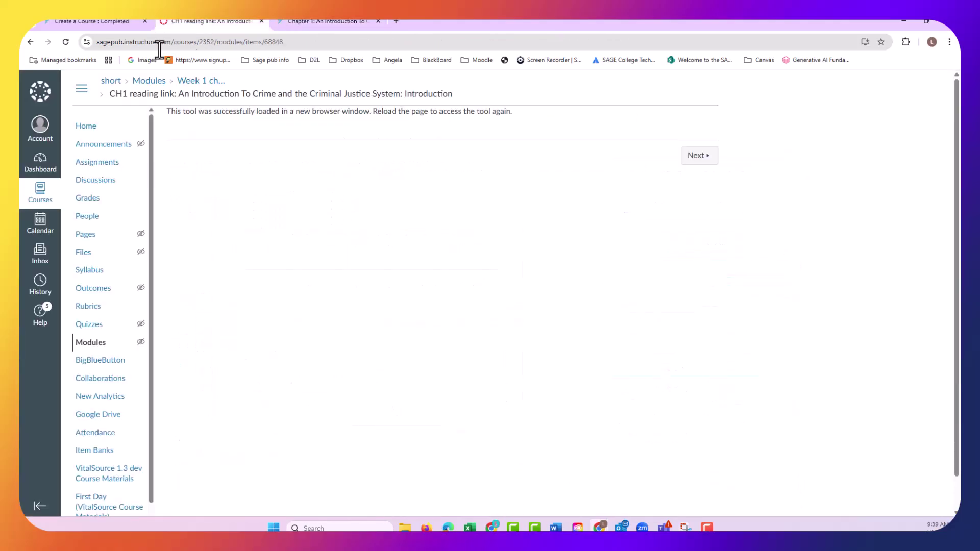
Step: Edit the module's Video Activity 1.1 assignment so its external tool loads in a new tab, and save the settings
{"action": "left_click", "coordinate": [89, 344]}
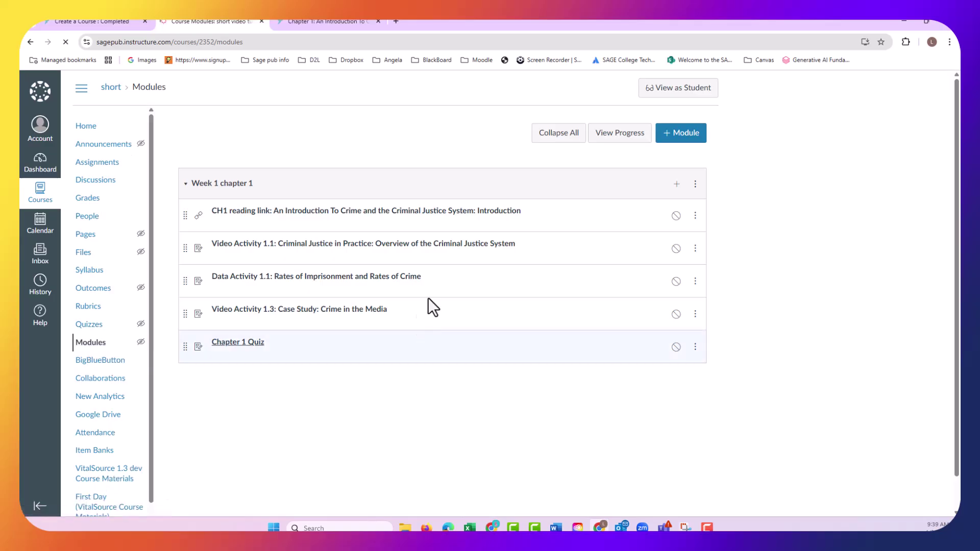
{"action": "left_click", "coordinate": [374, 245]}
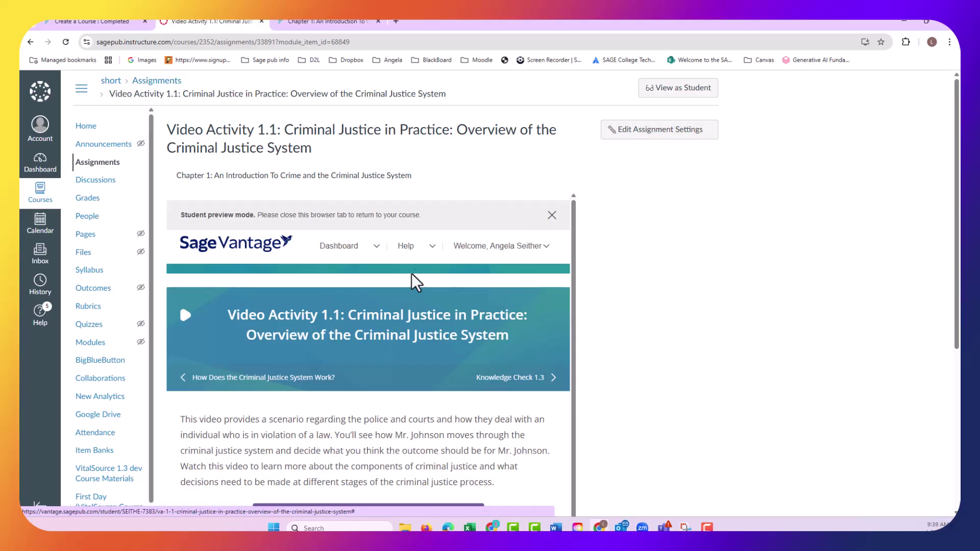
{"action": "scroll", "coordinate": [415, 274], "scroll_direction": "down", "scroll_amount": 2}
{"action": "scroll", "coordinate": [405, 300], "scroll_direction": "up", "scroll_amount": 2}
{"action": "left_click", "coordinate": [651, 136]}
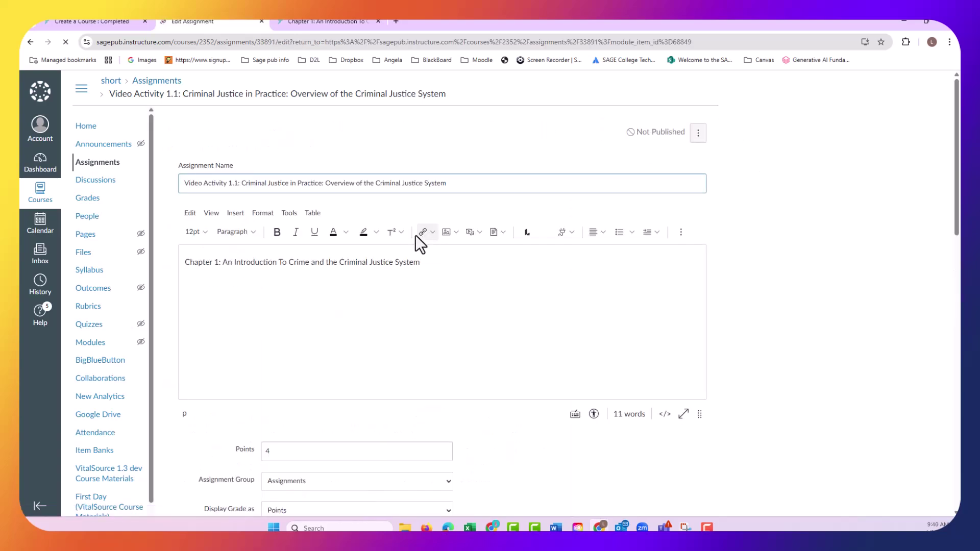
{"action": "scroll", "coordinate": [395, 241], "scroll_direction": "down", "scroll_amount": 4}
{"action": "scroll", "coordinate": [394, 243], "scroll_direction": "down", "scroll_amount": 3}
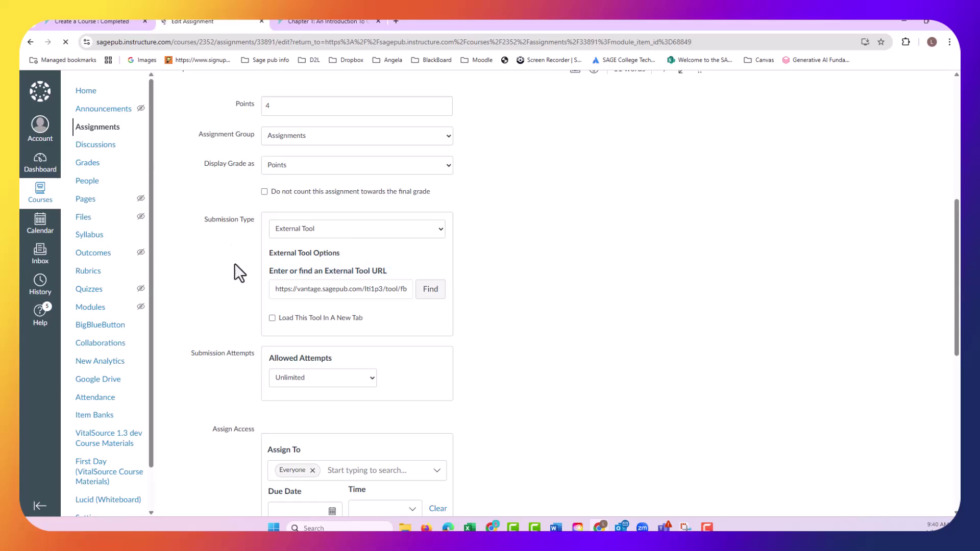
{"action": "left_click", "coordinate": [281, 324]}
{"action": "scroll", "coordinate": [556, 292], "scroll_direction": "down", "scroll_amount": 8}
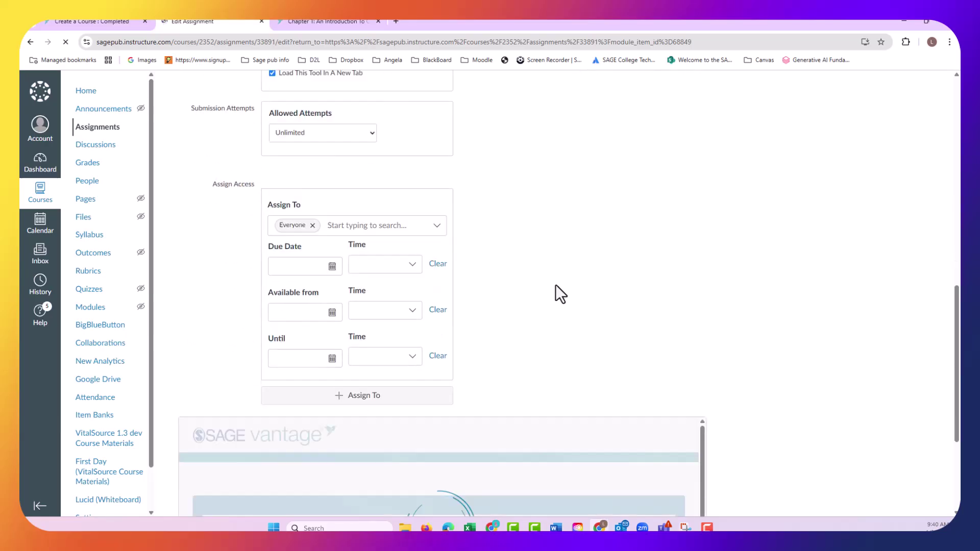
{"action": "left_click", "coordinate": [682, 481]}
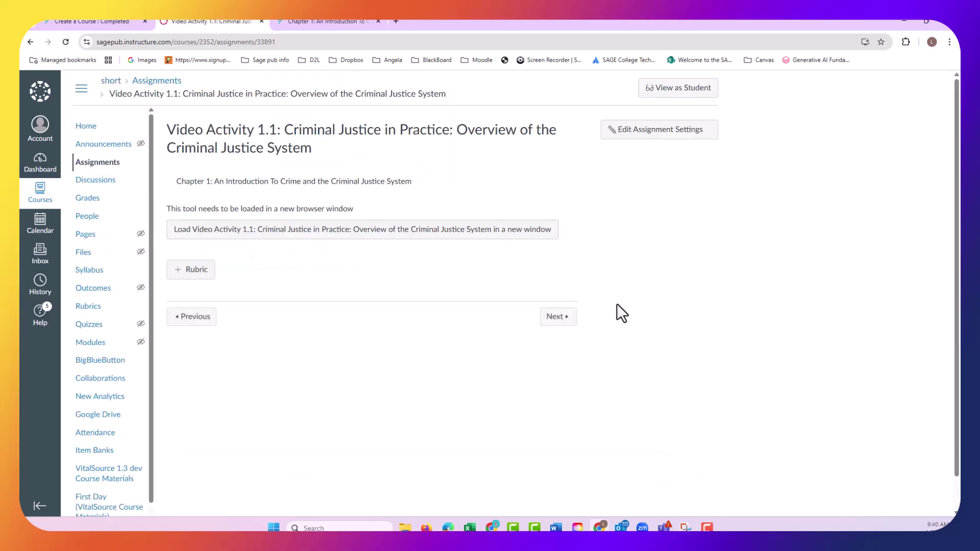
Step: Launch Video Activity 1.1 in a new window, look over its Sage Vantage start page, and return to the Canvas assignment
{"action": "left_click", "coordinate": [376, 229]}
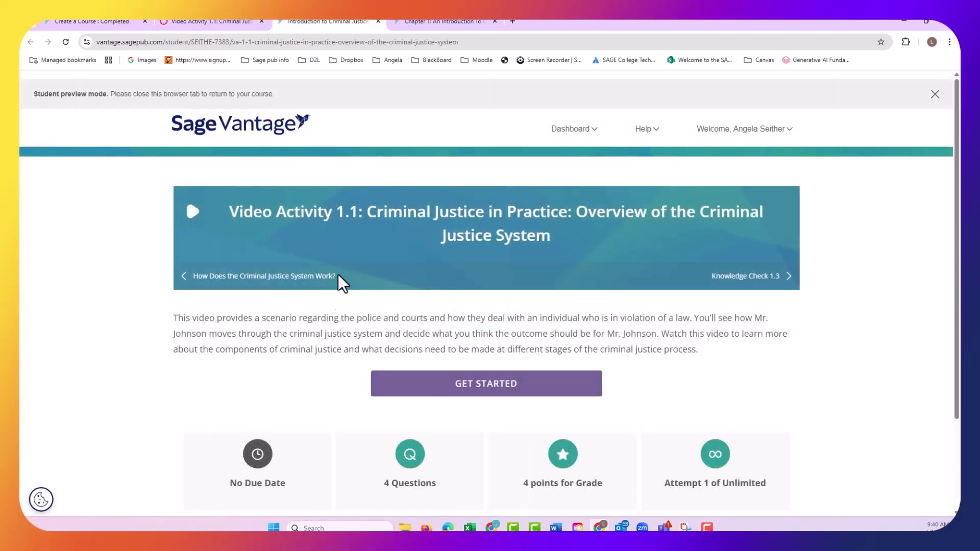
{"action": "scroll", "coordinate": [548, 324], "scroll_direction": "down", "scroll_amount": 2}
{"action": "scroll", "coordinate": [551, 328], "scroll_direction": "up", "scroll_amount": 2}
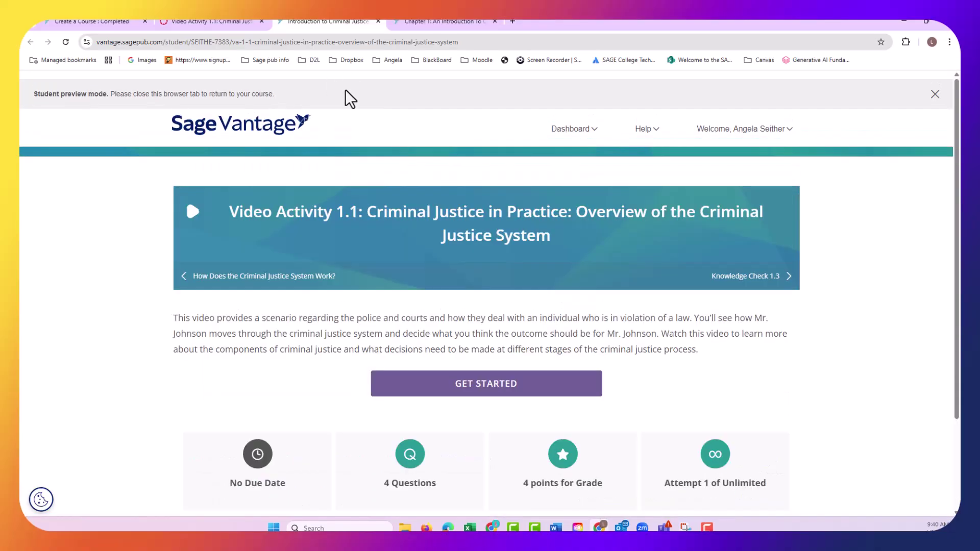
{"action": "left_click", "coordinate": [203, 24]}
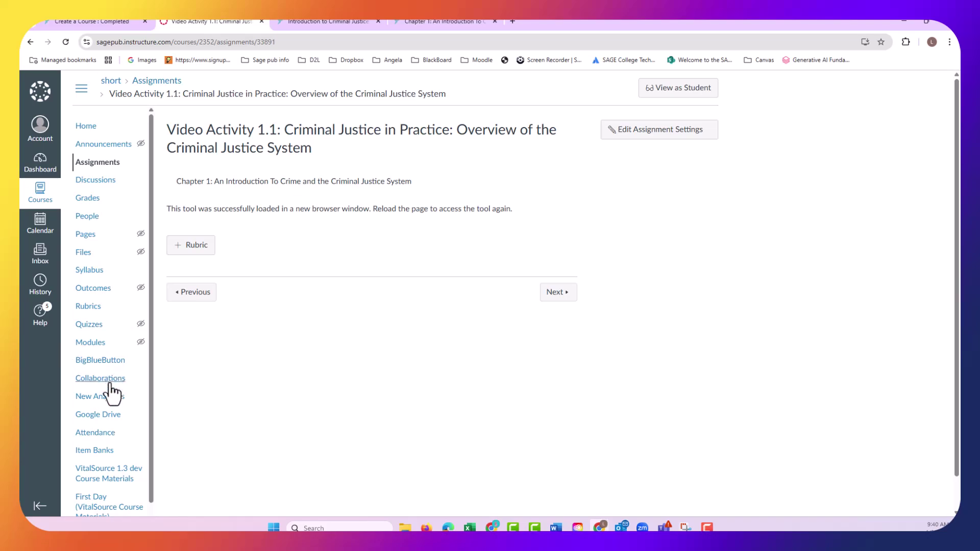
Step: Check the linked Vantage activities in the course's module and assignment lists, and open the course grades
{"action": "left_click", "coordinate": [89, 342]}
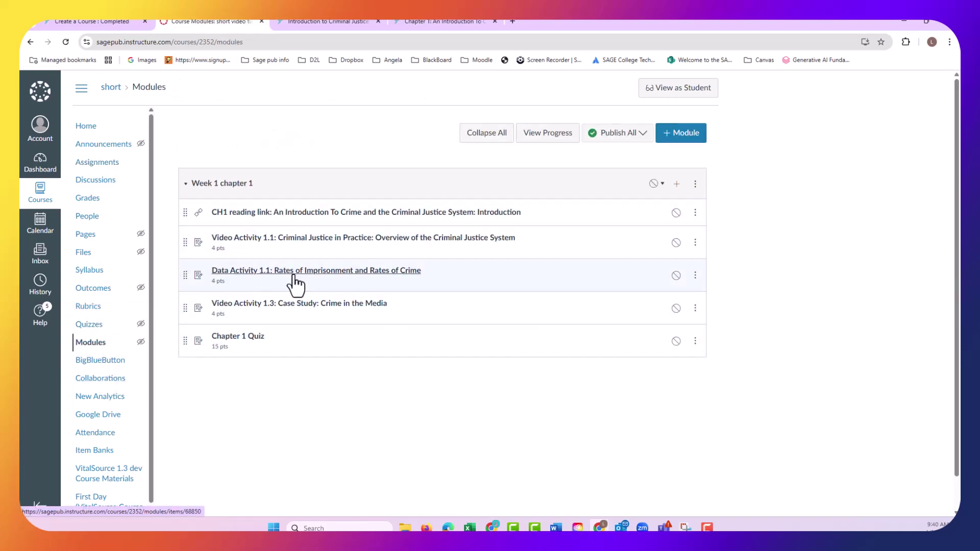
{"action": "left_click", "coordinate": [92, 164]}
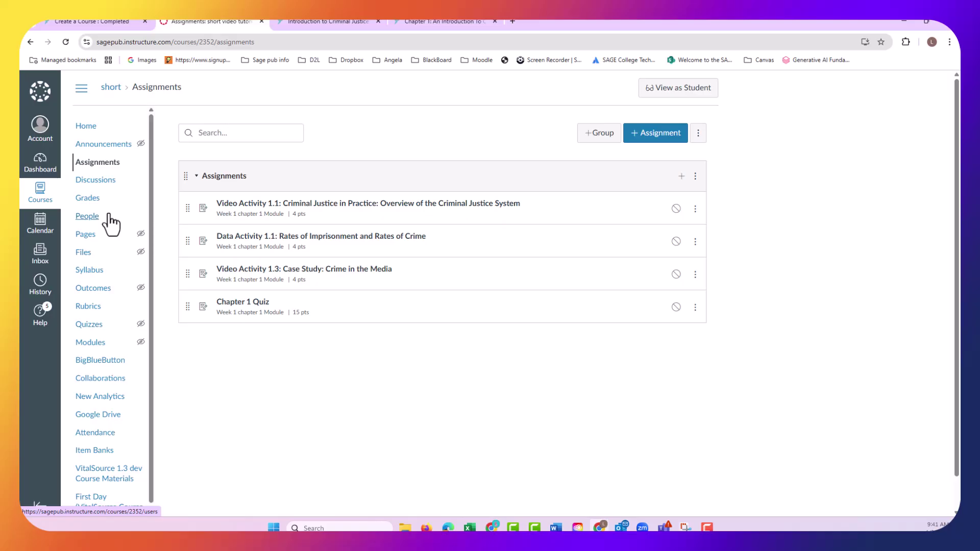
{"action": "left_click", "coordinate": [88, 200]}
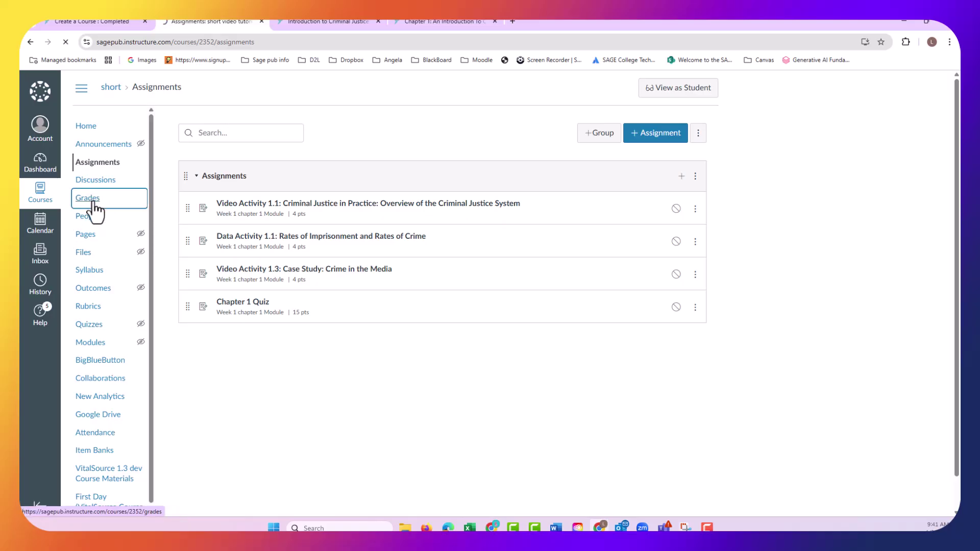